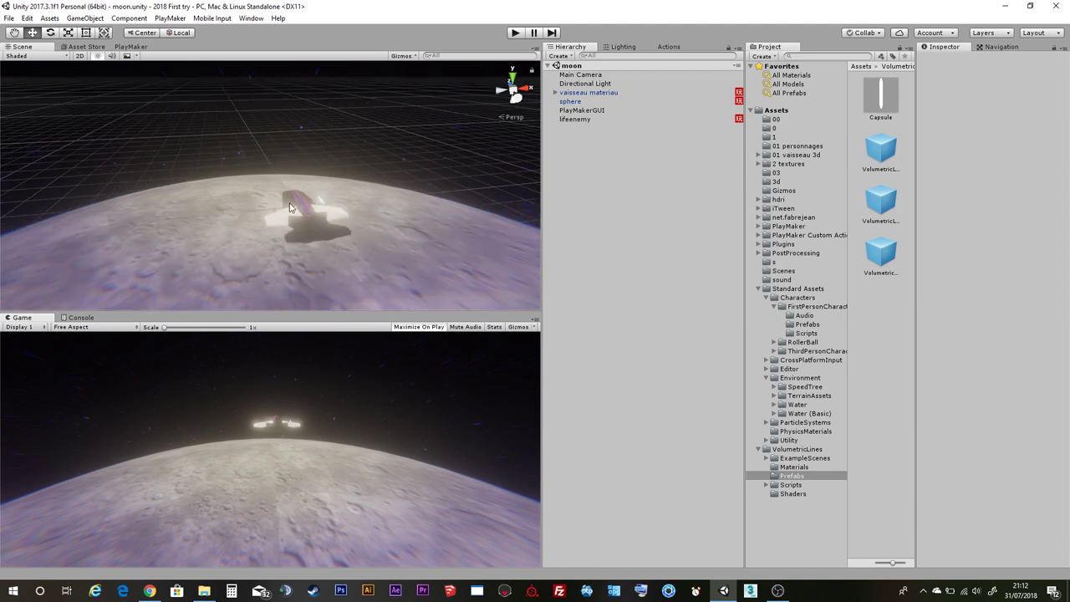
Zoom and orbit to a close side view of the spaceship, then select vaisseau materiau
{"action": "scroll", "coordinate": [267, 201], "scroll_direction": "up", "scroll_amount": 5}
{"action": "mouse_move", "coordinate": [253, 192]}
{"action": "left_mouse_down", "text": "alt"}
{"action": "mouse_move", "coordinate": [271, 175]}
{"action": "mouse_move", "coordinate": [381, 178]}
{"action": "mouse_move", "coordinate": [299, 179]}
{"action": "mouse_move", "coordinate": [416, 157]}
{"action": "left_mouse_up", "text": "alt"}
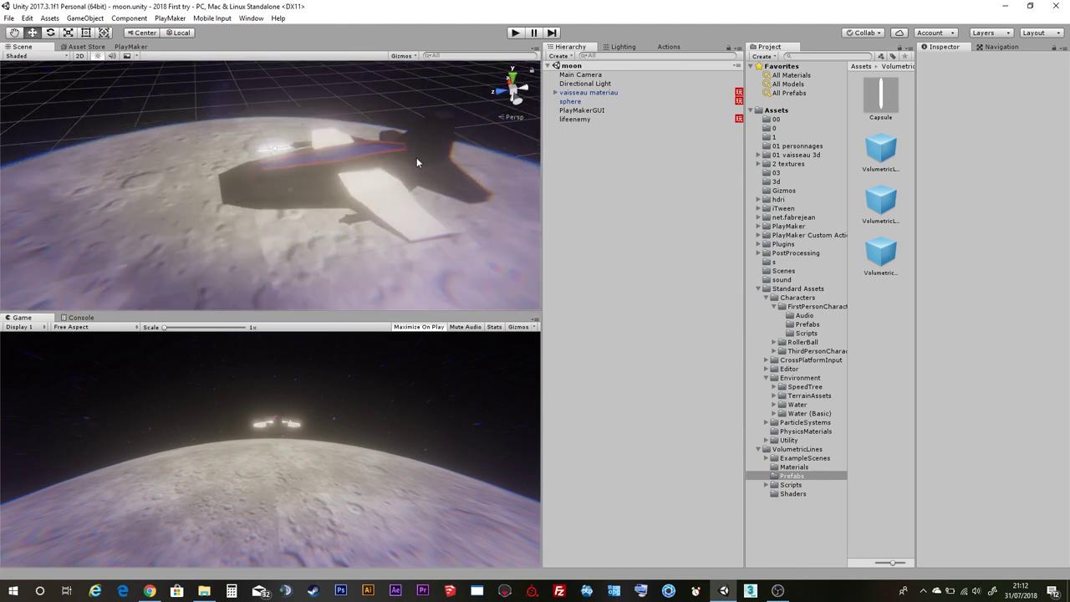
{"action": "left_click", "coordinate": [417, 157]}
{"action": "left_click", "coordinate": [324, 180]}
Orbit and pan around the selected ship toward the moon horizon, then start Play mode
{"action": "left_click_drag", "start_coordinate": [323, 180], "coordinate": [376, 161], "text": "alt"}
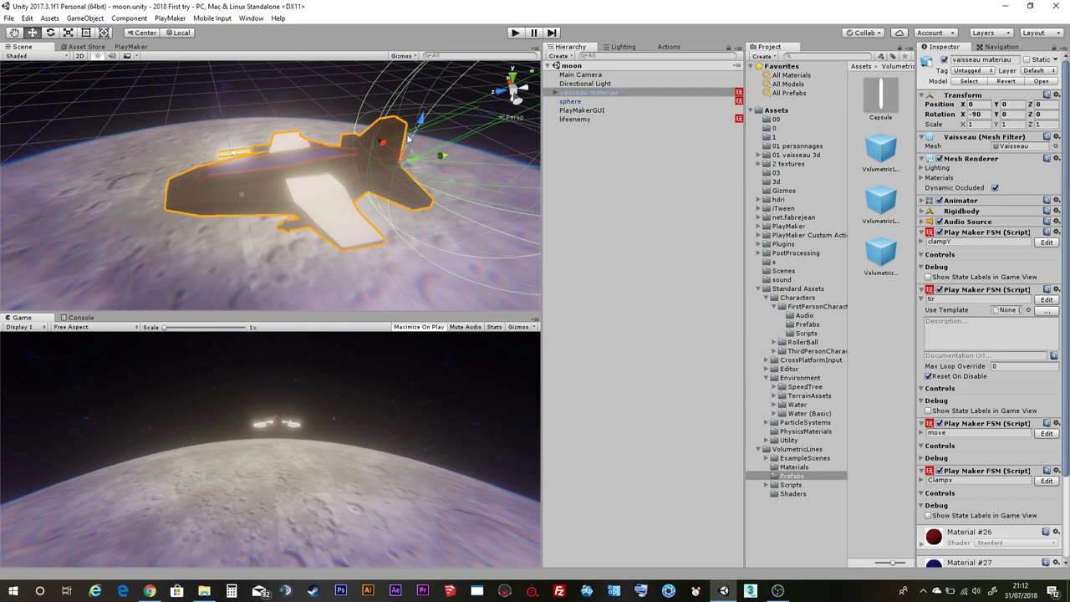
{"action": "left_click_drag", "start_coordinate": [371, 159], "coordinate": [338, 174], "text": "alt"}
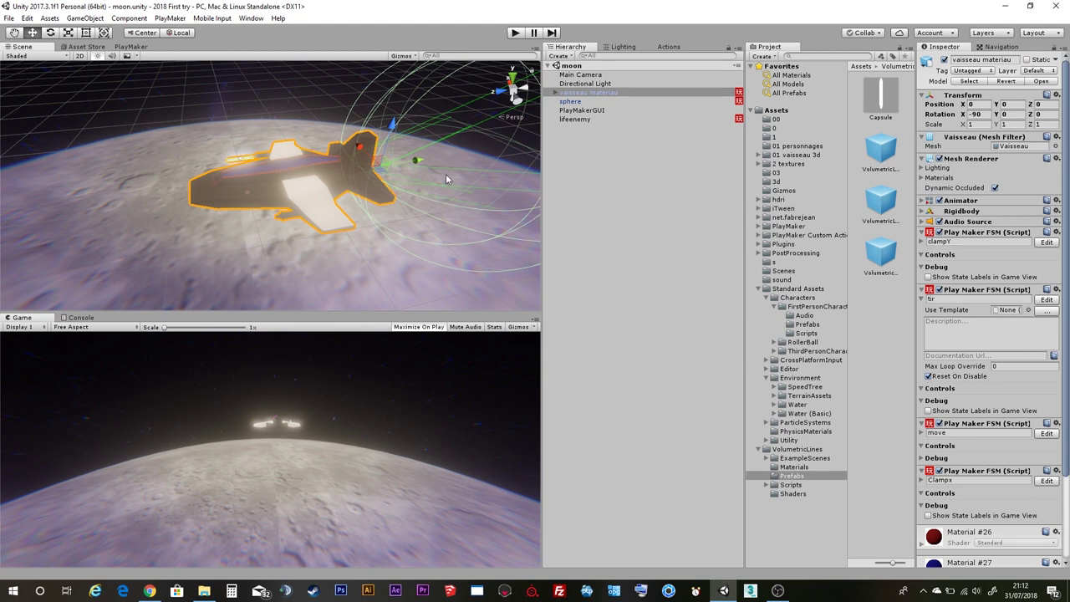
{"action": "mouse_move", "coordinate": [404, 246]}
{"action": "left_mouse_down", "text": "alt"}
{"action": "mouse_move", "coordinate": [109, 219]}
{"action": "mouse_move", "coordinate": [331, 226]}
{"action": "mouse_move", "coordinate": [348, 238]}
{"action": "mouse_move", "coordinate": [416, 210]}
{"action": "mouse_move", "coordinate": [377, 179]}
{"action": "left_mouse_up", "text": "alt"}
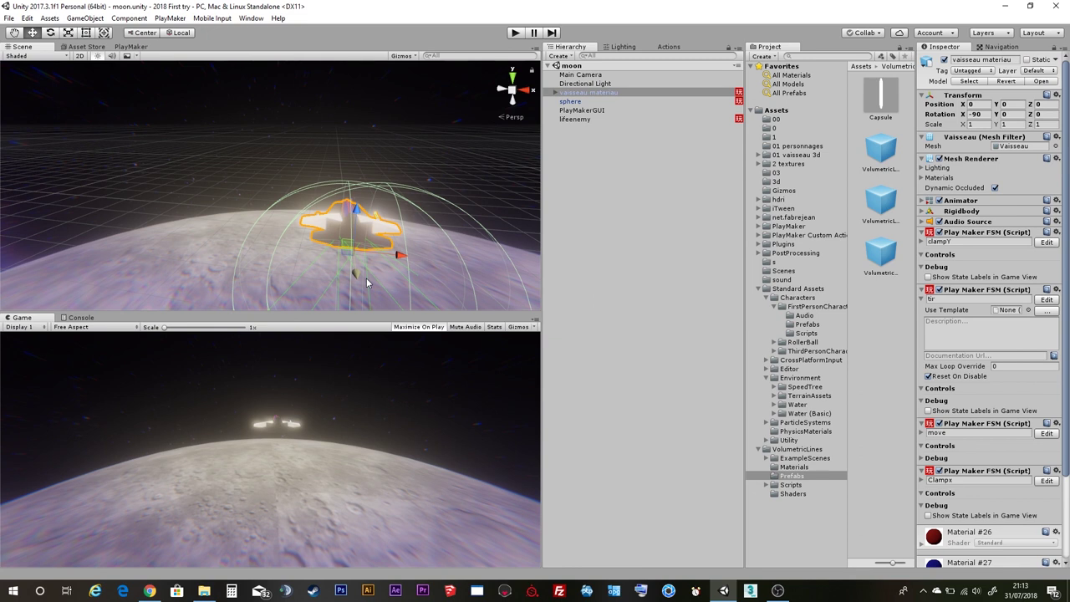
{"action": "middle_click_drag", "start_coordinate": [366, 283], "coordinate": [299, 232]}
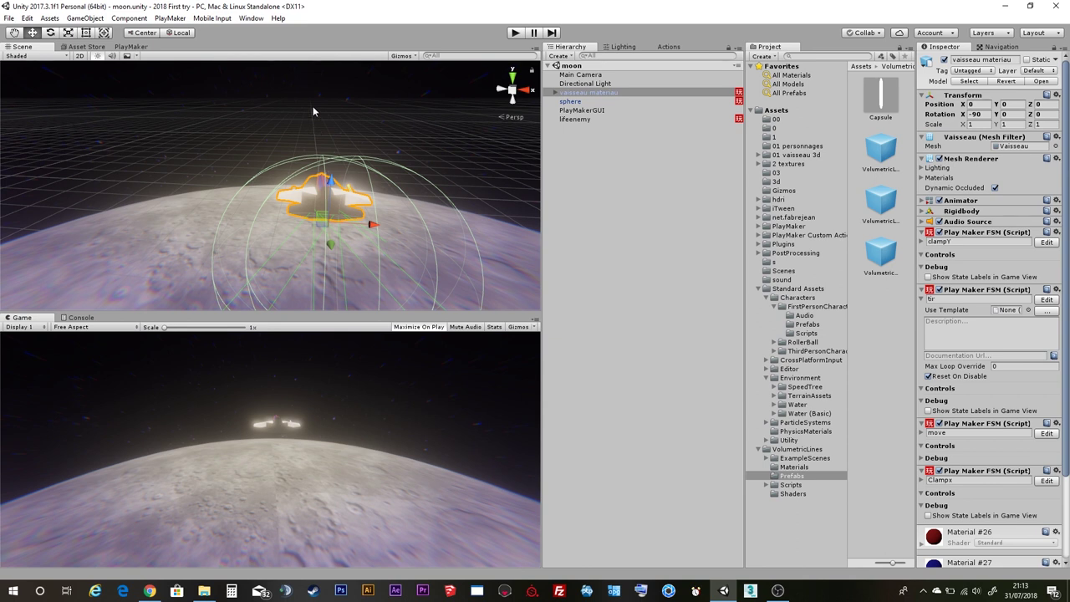
{"action": "left_click", "coordinate": [517, 32]}
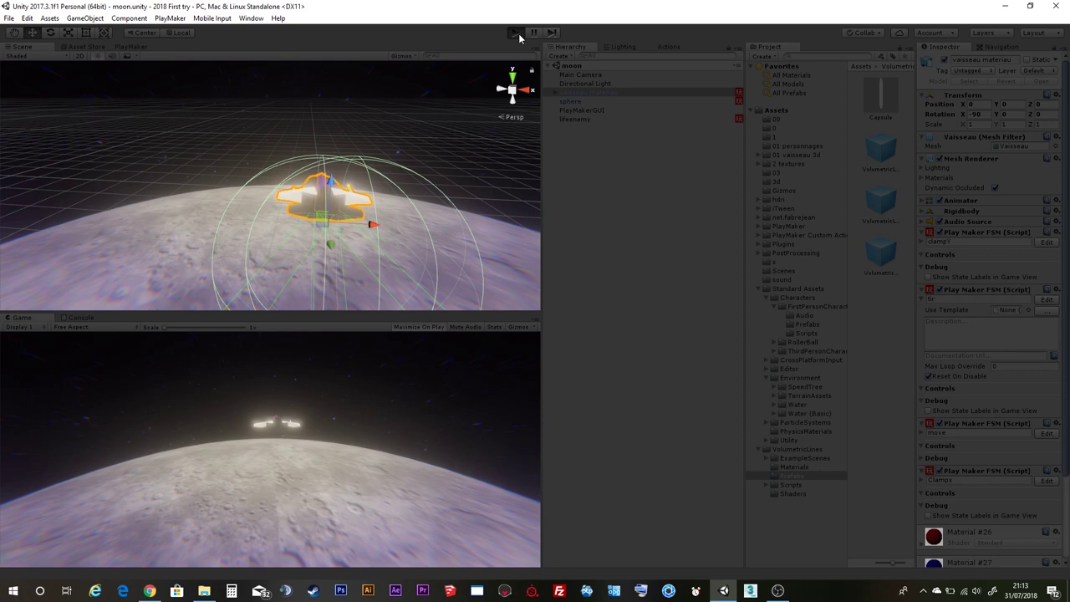
Toggle Play to finish test-running the ship and return to Edit mode
{"action": "left_click", "coordinate": [518, 35]}
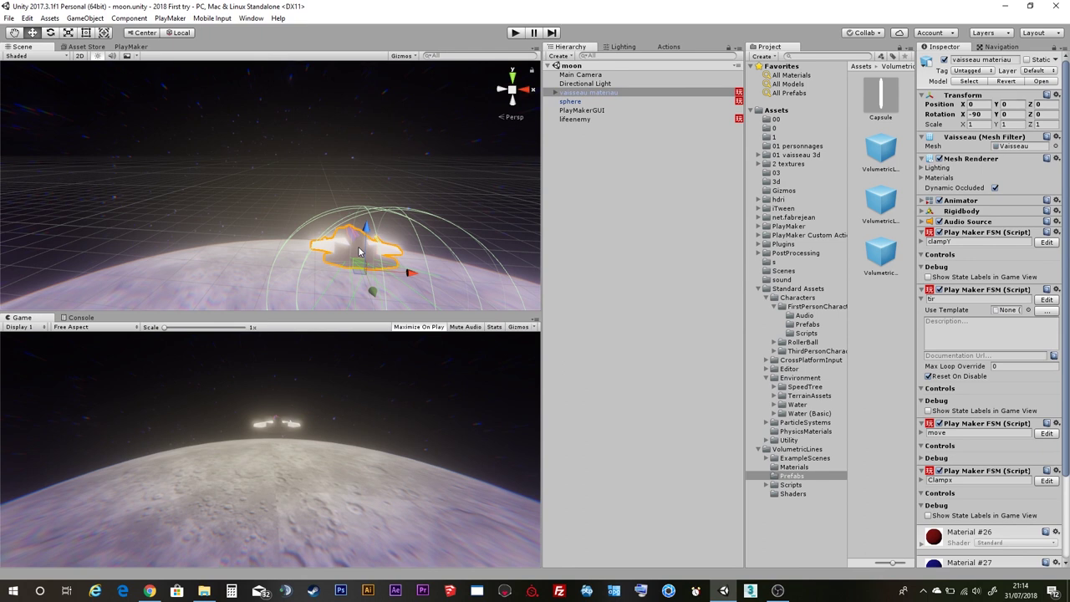
Pan the Scene view across the moon scene
{"action": "middle_click_drag", "start_coordinate": [359, 252], "coordinate": [341, 231]}
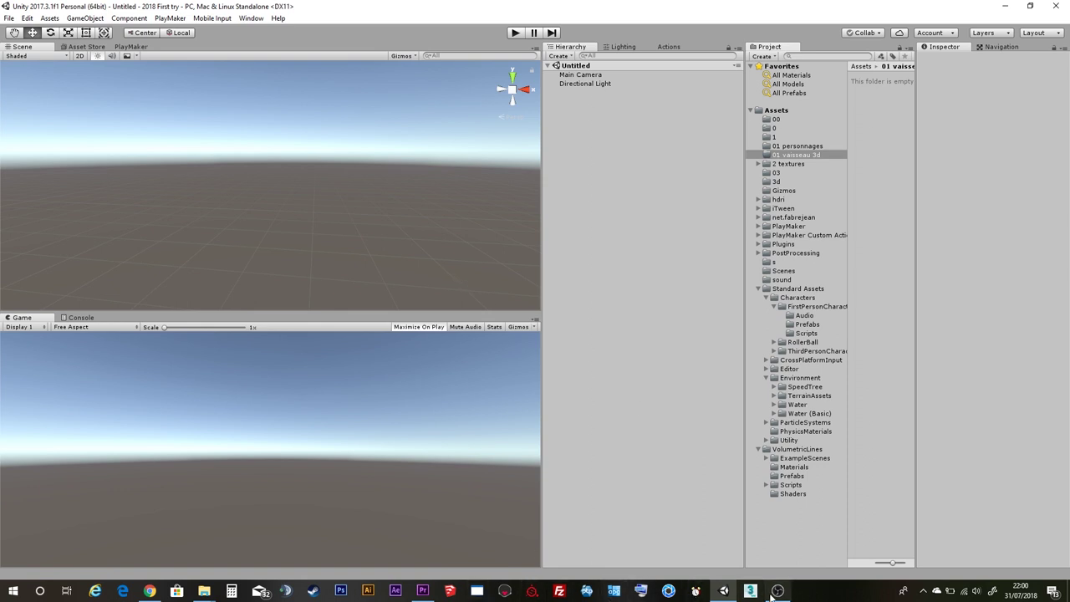
Drag the vaisseau materiau FBX from File Explorer into 01 vaisseau 3d and select it
{"action": "mouse_move", "coordinate": [776, 595]}
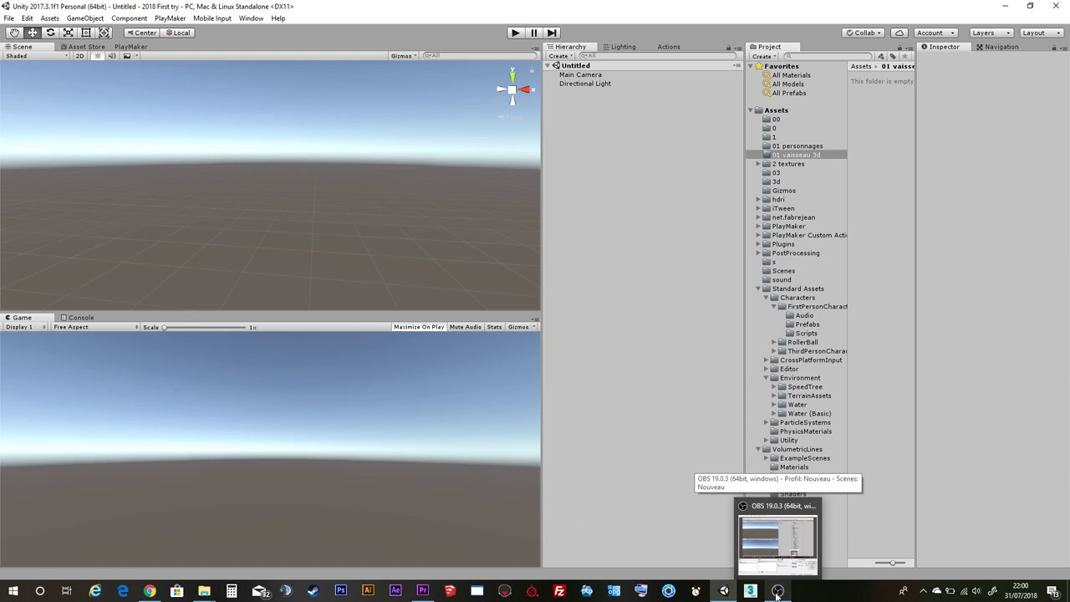
{"action": "mouse_move", "coordinate": [204, 590]}
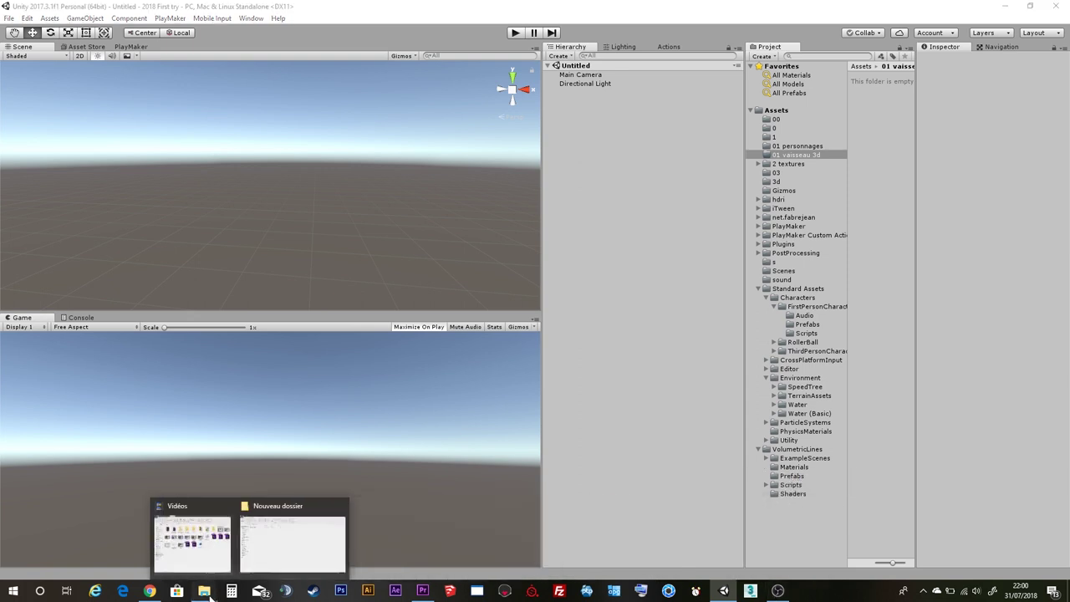
{"action": "left_click", "coordinate": [235, 533]}
{"action": "mouse_move", "coordinate": [117, 122]}
{"action": "left_mouse_down"}
{"action": "mouse_move", "coordinate": [513, 224]}
{"action": "mouse_move", "coordinate": [721, 588]}
{"action": "mouse_move", "coordinate": [876, 200]}
{"action": "left_mouse_up"}
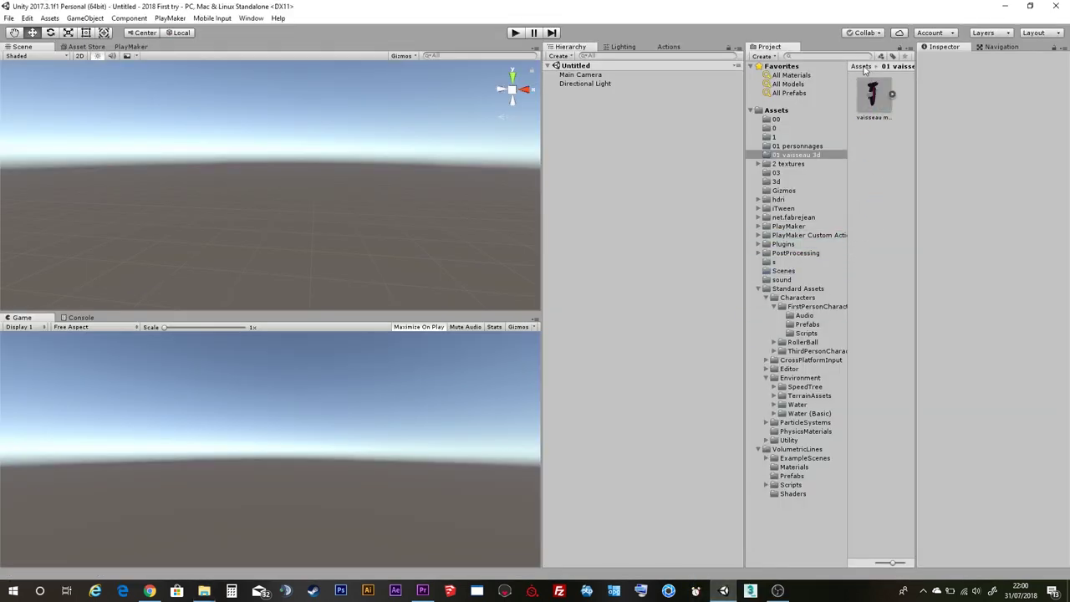
{"action": "left_click", "coordinate": [873, 94]}
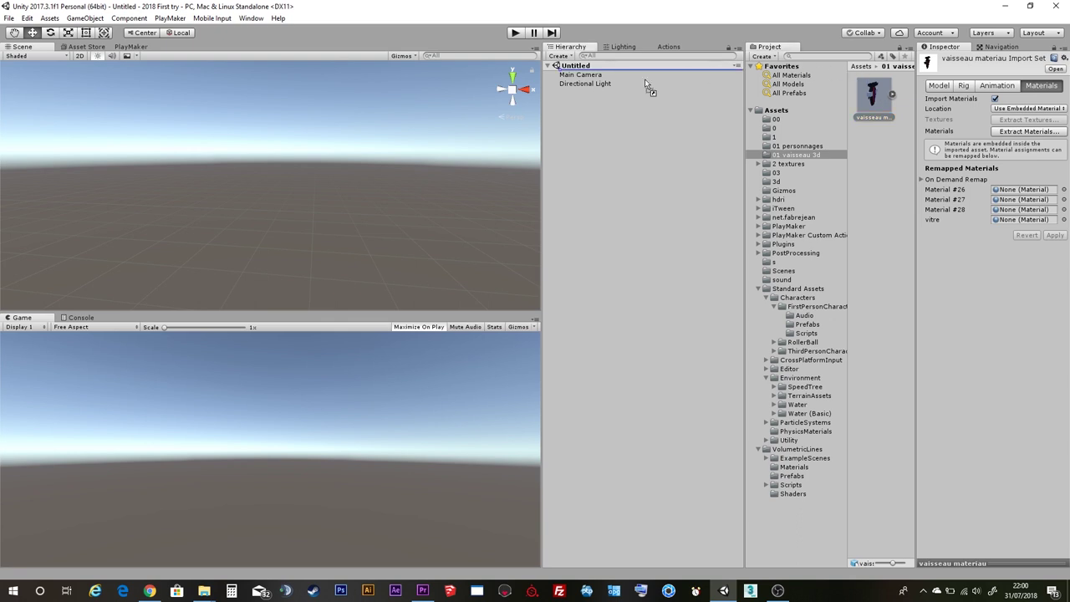
Add the vaisseau materiau model to the Untitled scene, frame it, and inspect Material #28
{"action": "left_click_drag", "start_coordinate": [876, 101], "coordinate": [597, 131]}
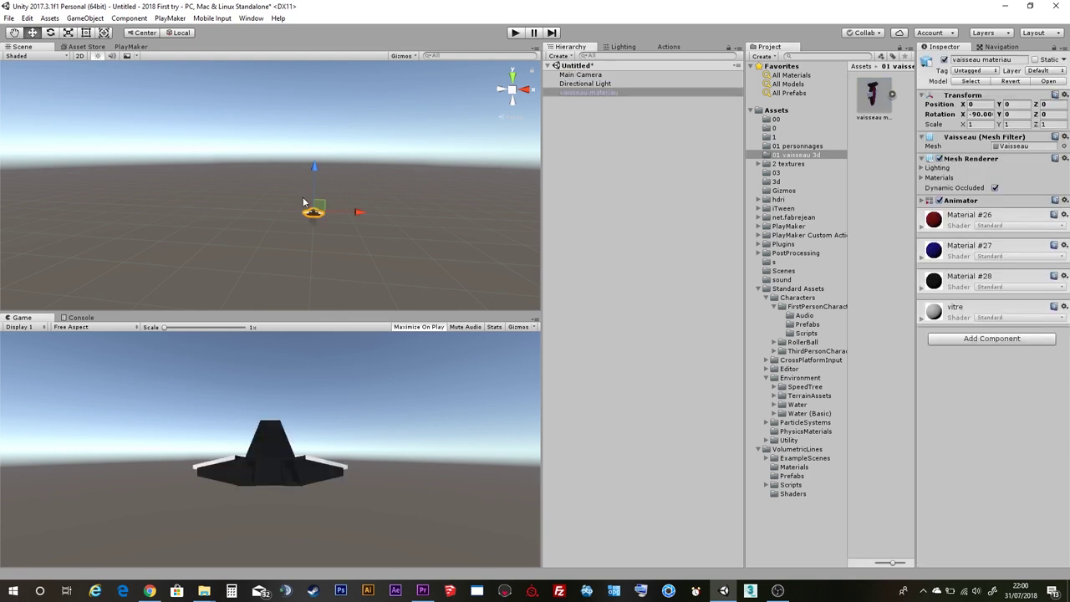
{"action": "key", "text": "f"}
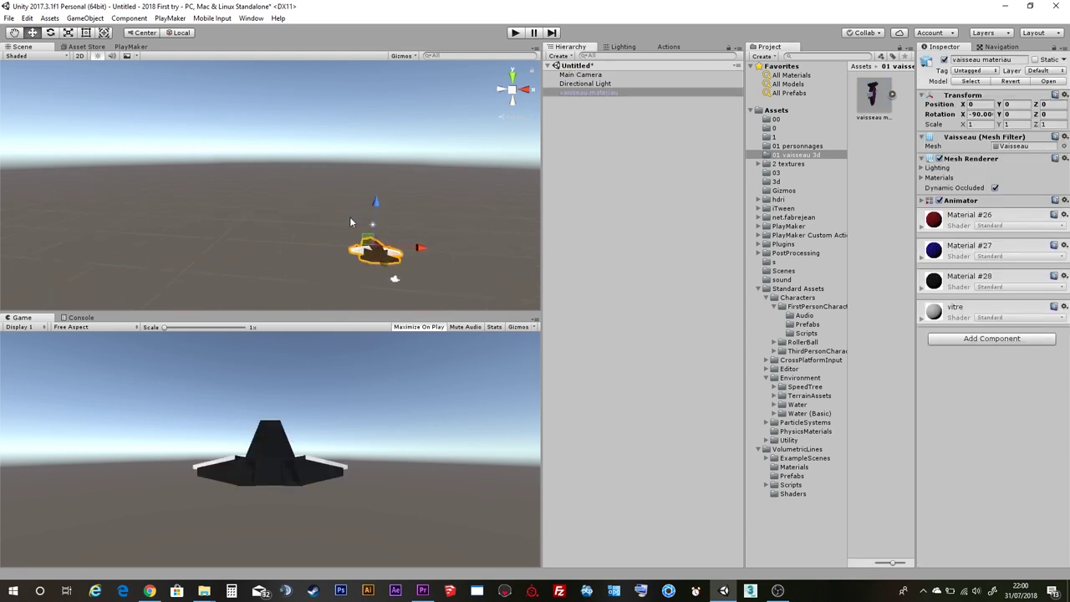
{"action": "left_click_drag", "start_coordinate": [292, 182], "coordinate": [277, 143], "text": "alt"}
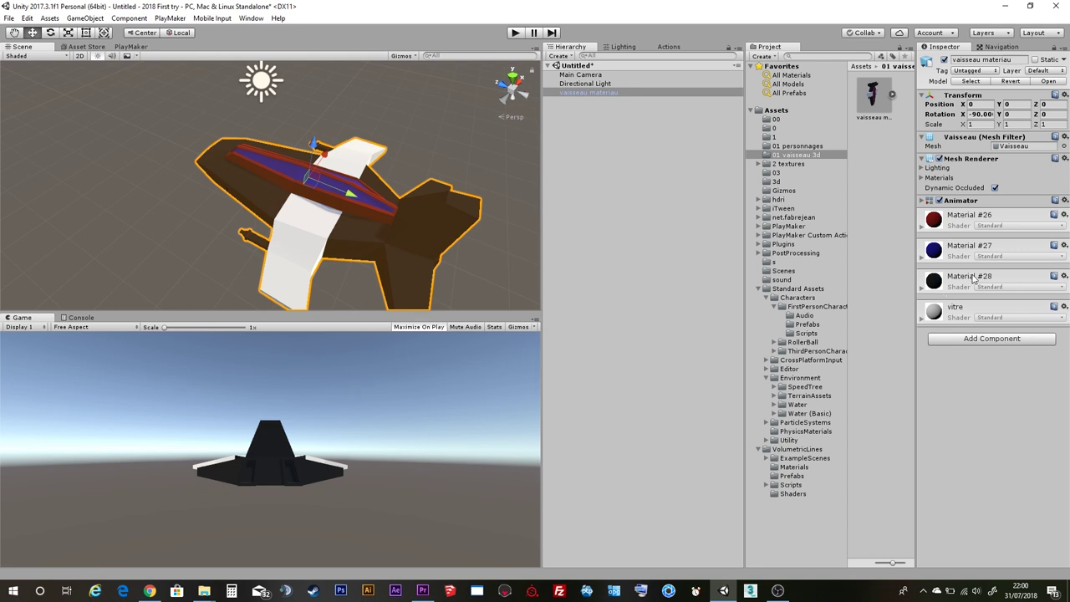
{"action": "left_click", "coordinate": [920, 288]}
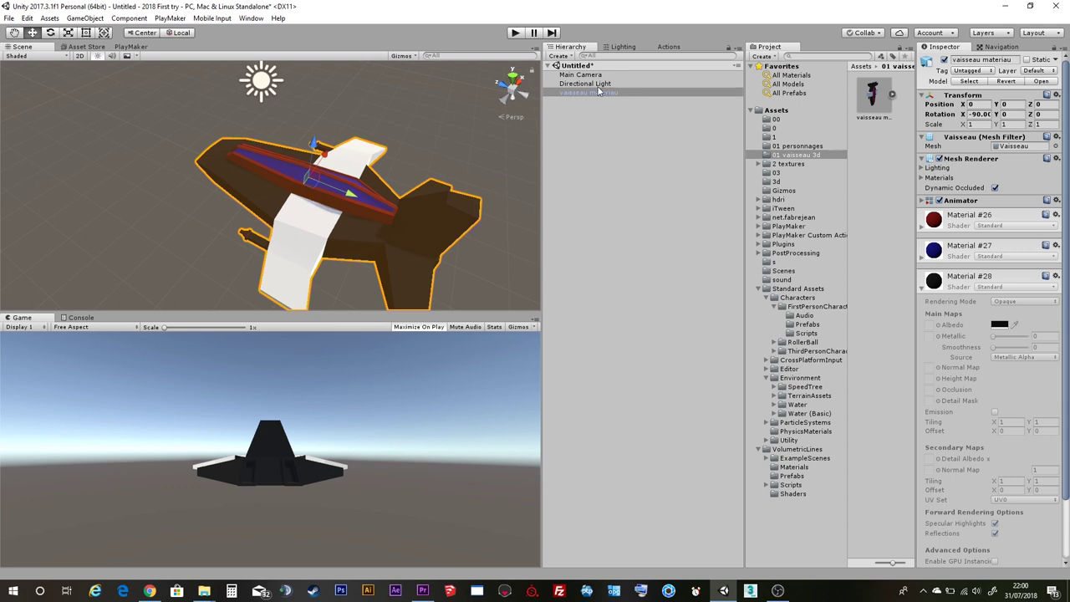
{"action": "left_click", "coordinate": [869, 95]}
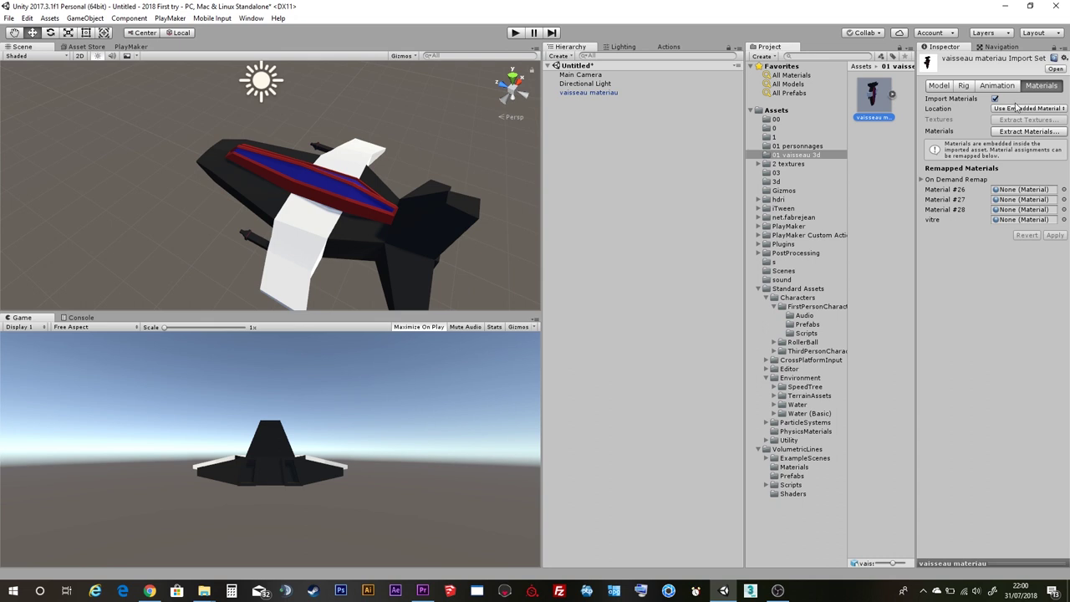
Extract materials #26, #27, #28 and vitre into 01 vaisseau 3d, then select the ship
{"action": "left_click", "coordinate": [1018, 132]}
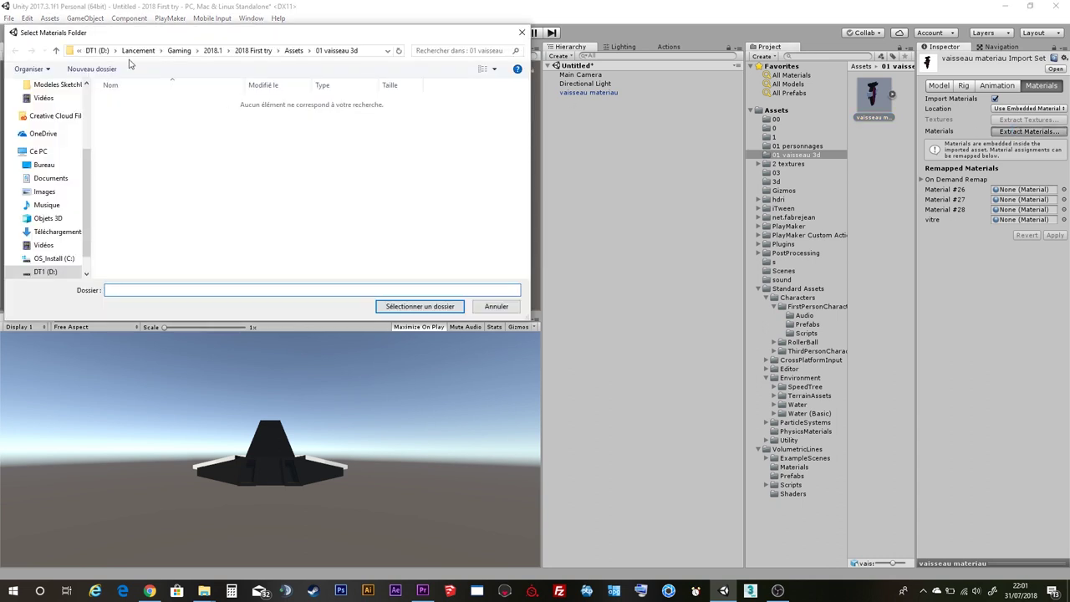
{"action": "left_click", "coordinate": [419, 307]}
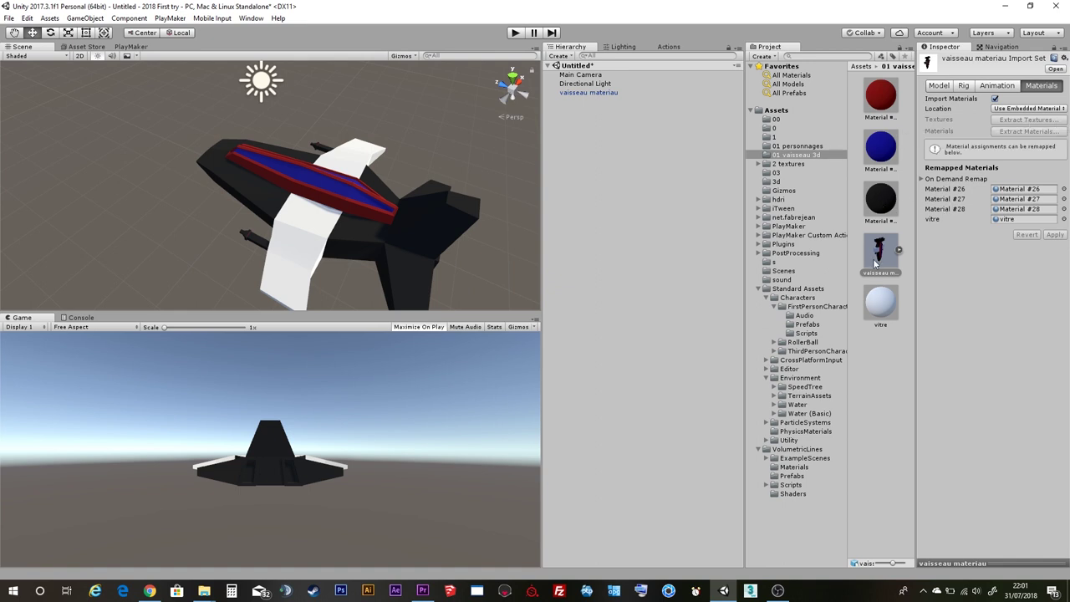
{"action": "left_click", "coordinate": [403, 232]}
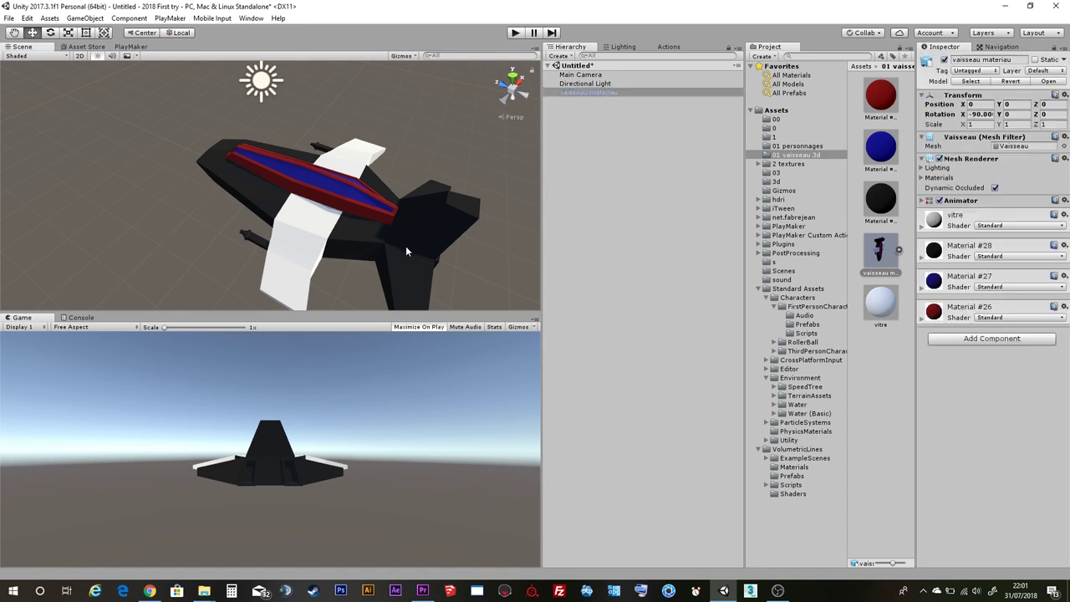
Give Material #28 Metallic 0.7, Smoothness 0.8 and a pure black 000000 albedo
{"action": "left_click", "coordinate": [922, 257]}
{"action": "left_click_drag", "start_coordinate": [995, 308], "coordinate": [1021, 320]}
{"action": "left_click", "coordinate": [1000, 294]}
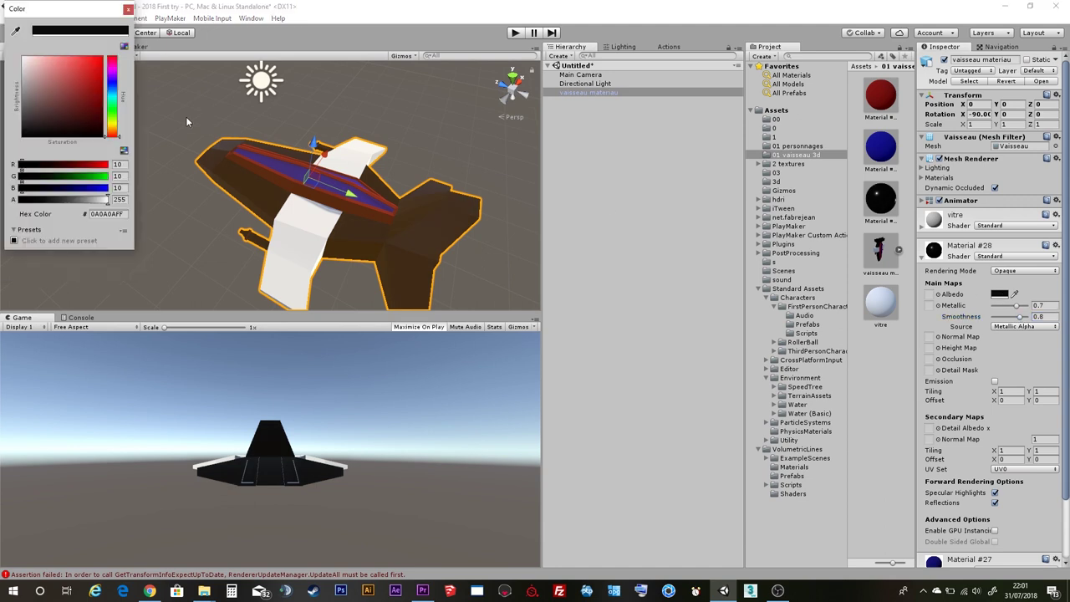
{"action": "left_click_drag", "start_coordinate": [113, 111], "coordinate": [114, 121]}
{"action": "left_click_drag", "start_coordinate": [87, 73], "coordinate": [125, 52]}
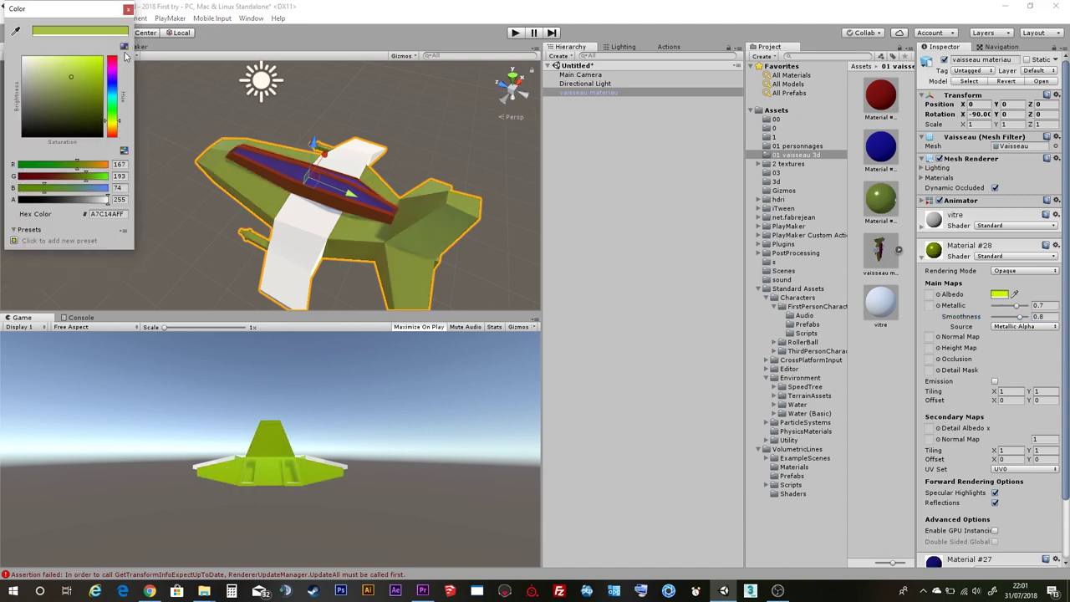
{"action": "left_click_drag", "start_coordinate": [71, 109], "coordinate": [72, 140]}
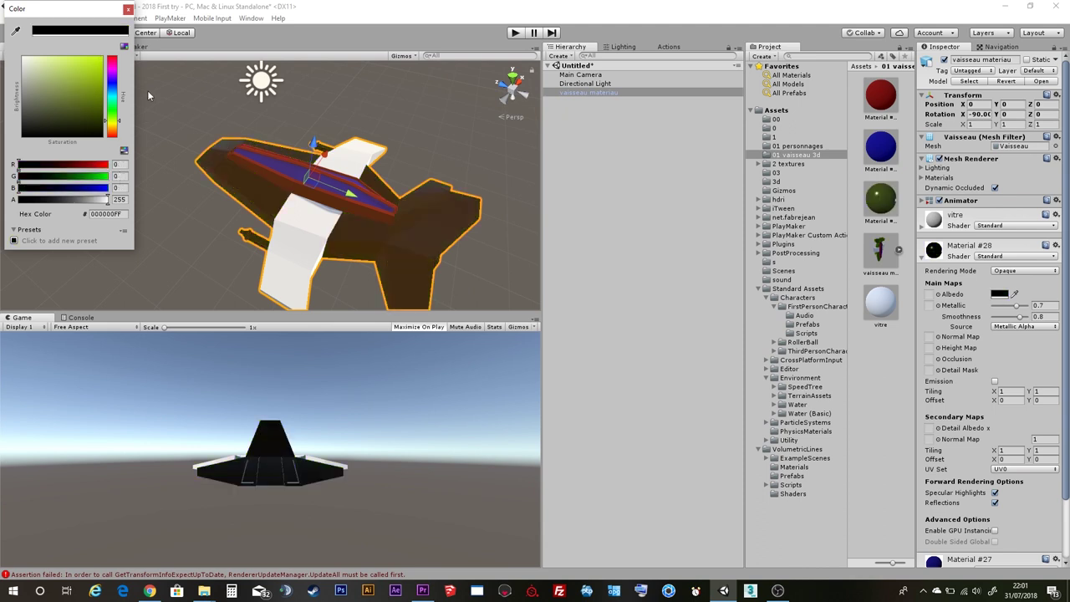
{"action": "left_click", "coordinate": [127, 10]}
{"action": "right_click_drag", "start_coordinate": [349, 192], "coordinate": [406, 220]}
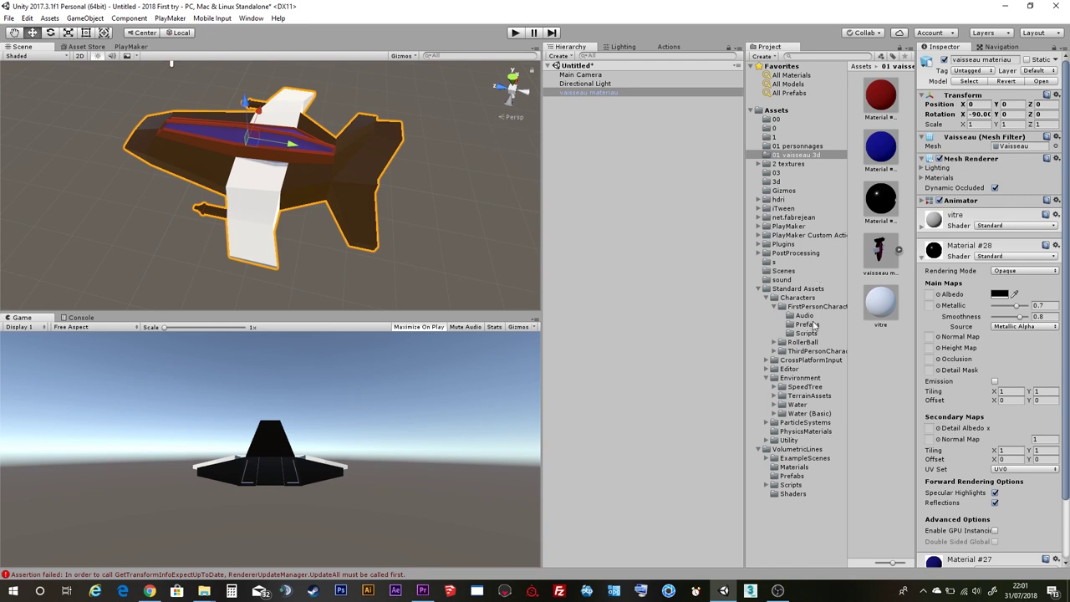
{"action": "left_click", "coordinate": [764, 293]}
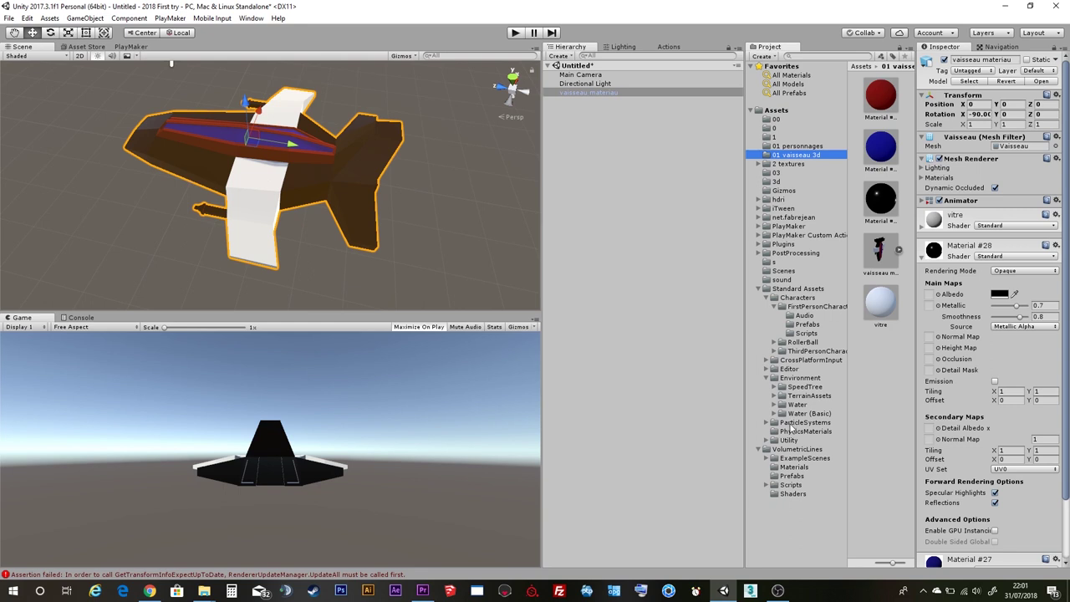
Drag the Afterburner prefab from Standard Assets > ParticleSystems > Prefabs into the scene
{"action": "left_click", "coordinate": [801, 422]}
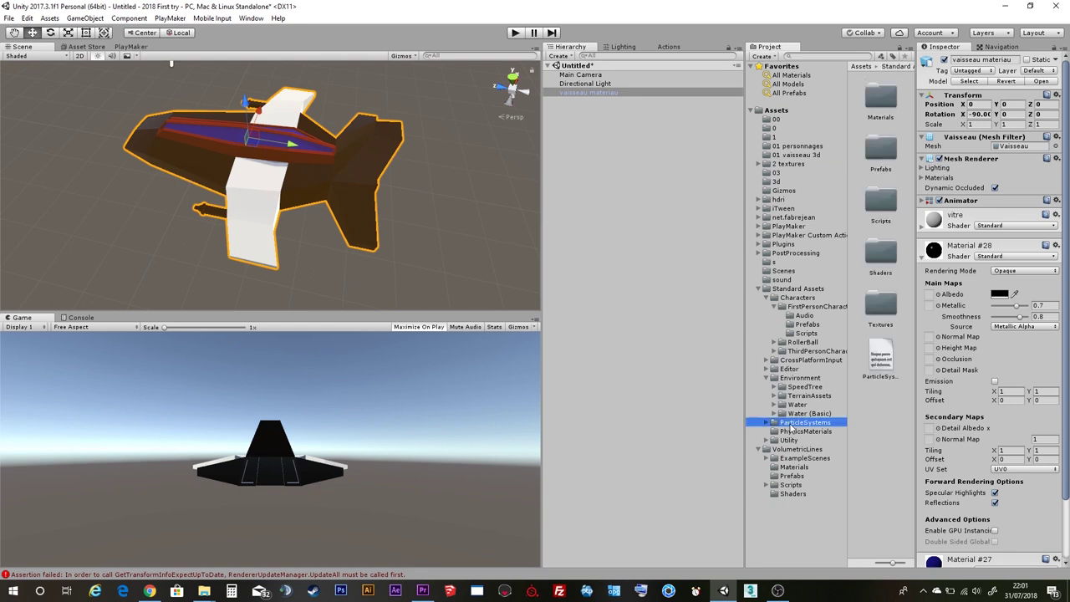
{"action": "left_click", "coordinate": [763, 422]}
{"action": "left_click", "coordinate": [798, 440]}
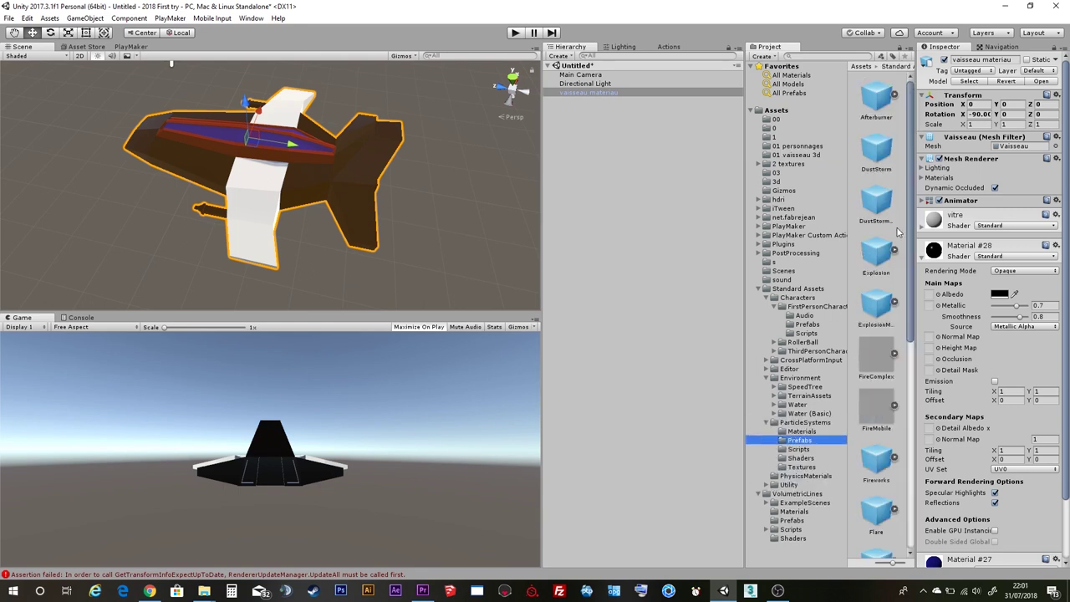
{"action": "left_click", "coordinate": [875, 99]}
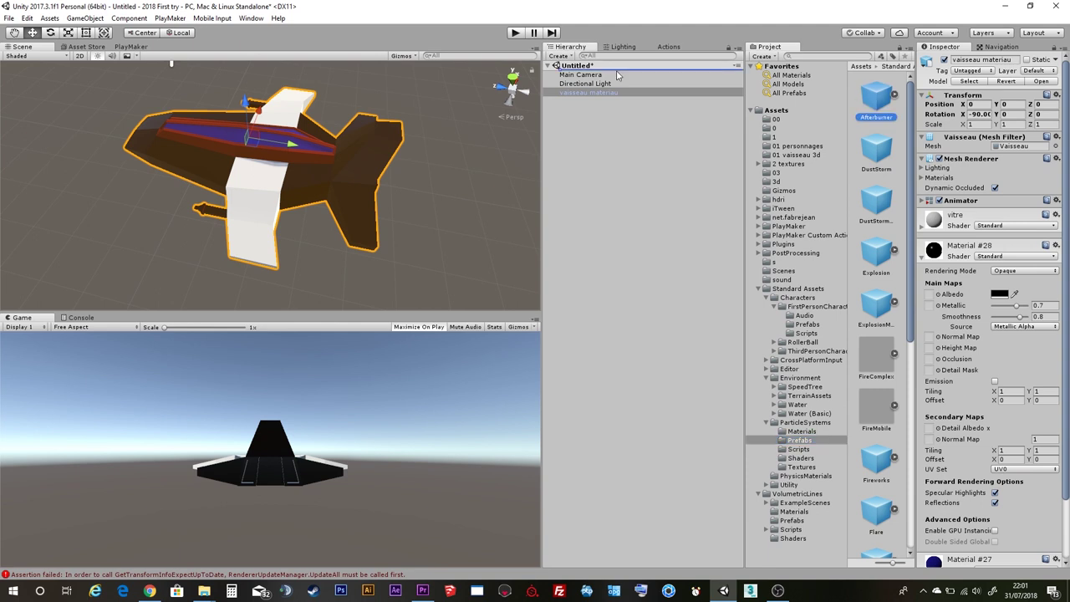
{"action": "left_click_drag", "start_coordinate": [404, 201], "coordinate": [407, 201]}
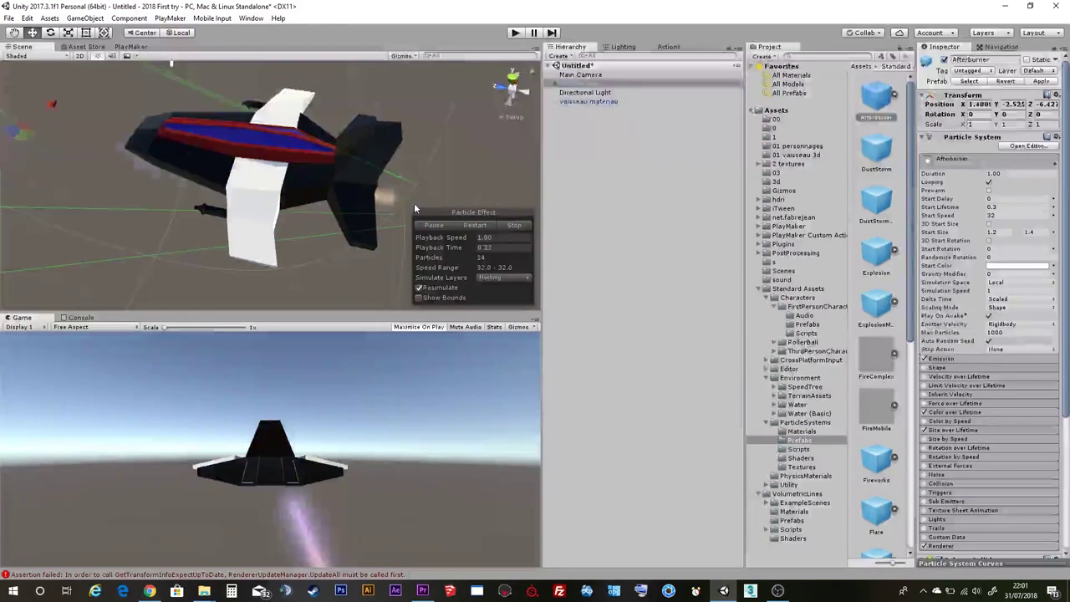
Set the Afterburner's Rotation Y to 180
{"action": "scroll", "coordinate": [418, 180], "scroll_direction": "down", "scroll_amount": 3}
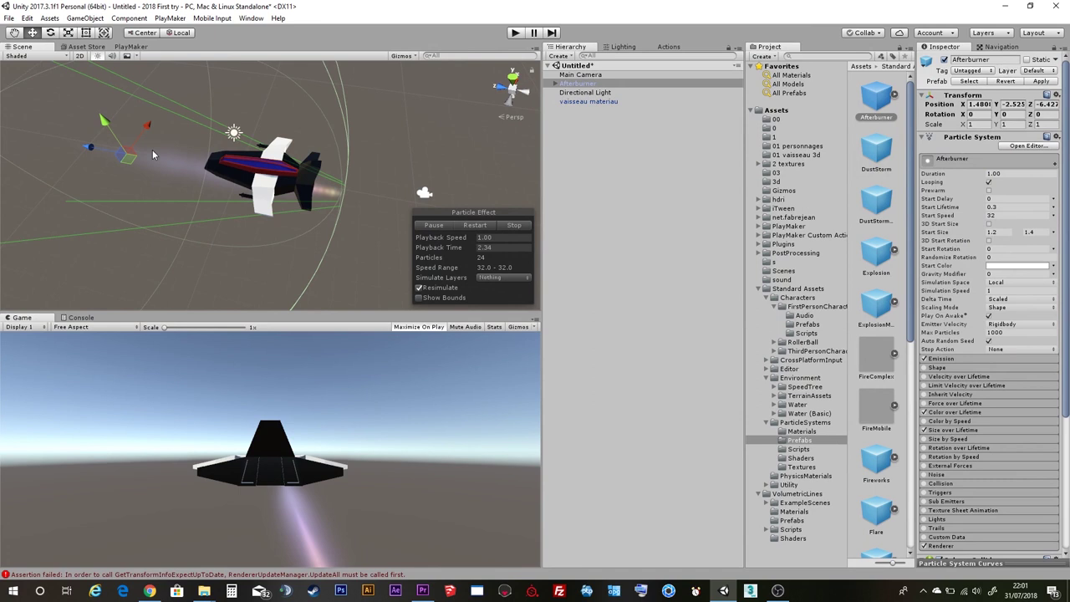
{"action": "left_click", "coordinate": [1003, 113]}
{"action": "type", "text": "180"}
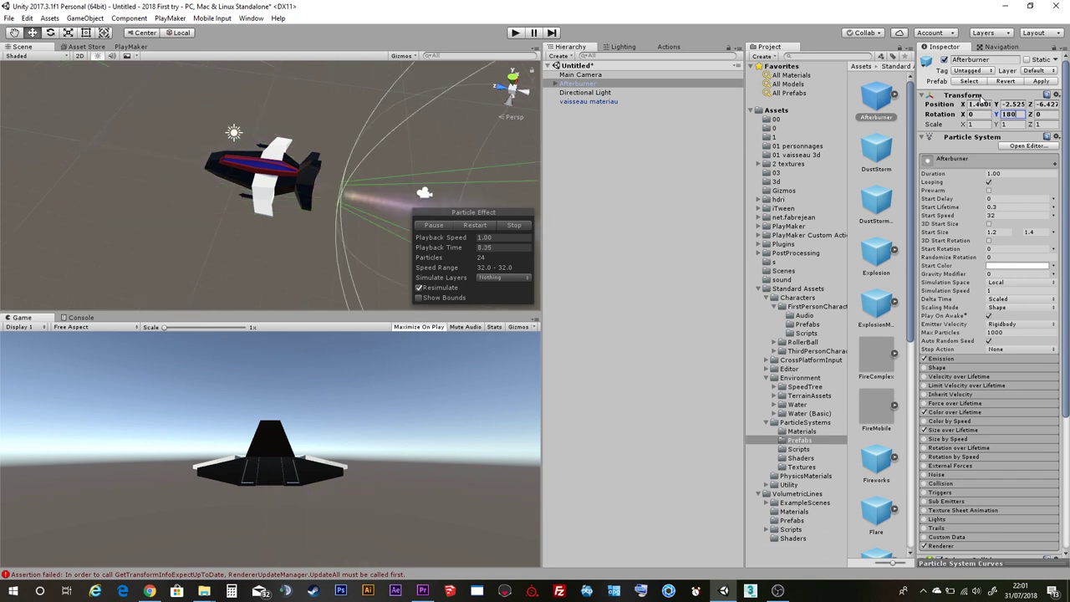
In Top view, move the Afterburner back to the ship's tail, sideways behind an engine
{"action": "left_click", "coordinate": [516, 117]}
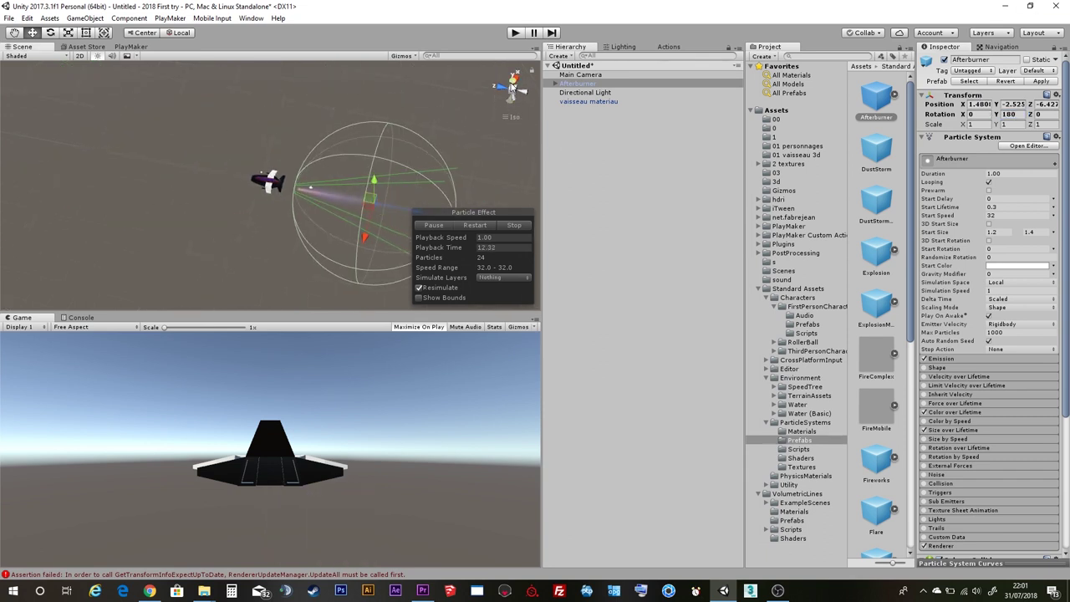
{"action": "scroll", "coordinate": [138, 235], "scroll_direction": "up", "scroll_amount": 3}
{"action": "scroll", "coordinate": [253, 192], "scroll_direction": "up", "scroll_amount": 2}
{"action": "left_click_drag", "start_coordinate": [212, 268], "coordinate": [200, 260]}
{"action": "scroll", "coordinate": [219, 176], "scroll_direction": "up", "scroll_amount": 2}
{"action": "mouse_move", "coordinate": [217, 173]}
{"action": "middle_mouse_down"}
{"action": "mouse_move", "coordinate": [239, 195]}
{"action": "mouse_move", "coordinate": [245, 177]}
{"action": "middle_mouse_up"}
{"action": "left_click_drag", "start_coordinate": [203, 292], "coordinate": [213, 288]}
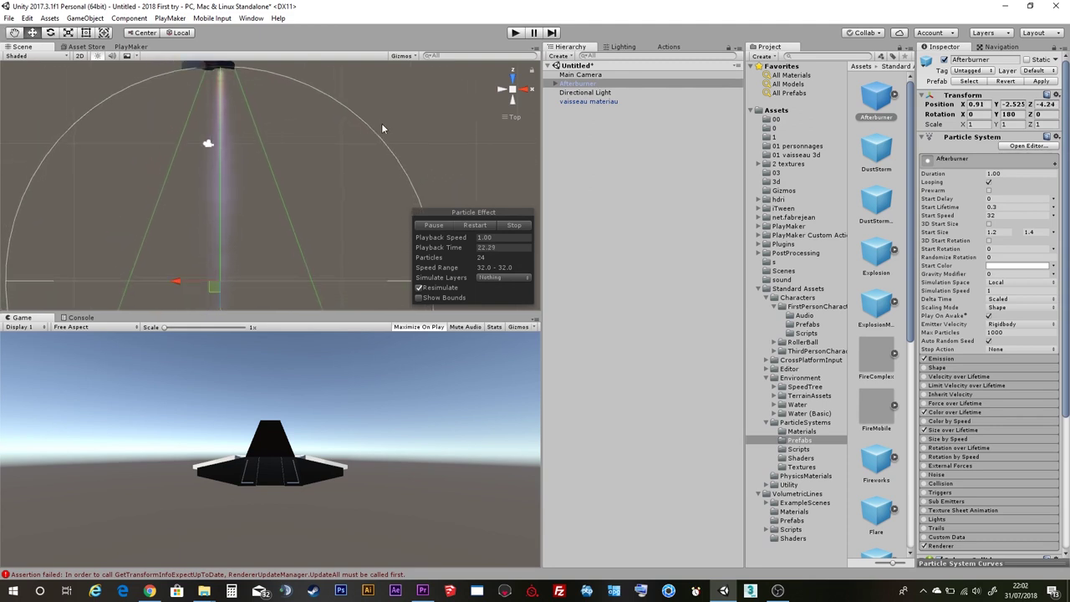
Raise the Afterburner to engine height, align it behind the engine from the back, and duplicate it
{"action": "left_click", "coordinate": [512, 98]}
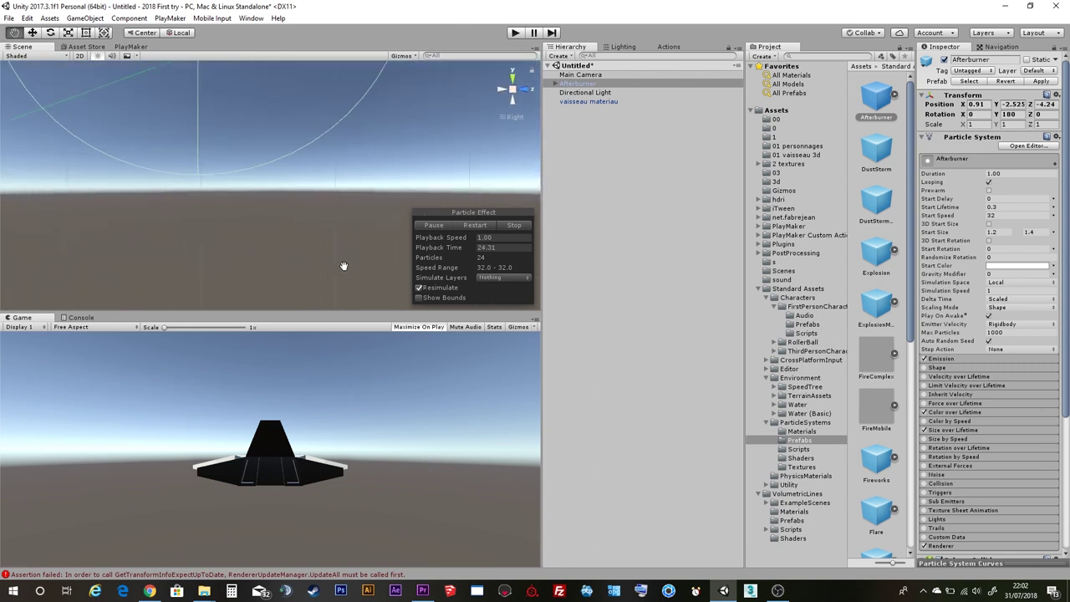
{"action": "scroll", "coordinate": [326, 166], "scroll_direction": "up", "scroll_amount": 3}
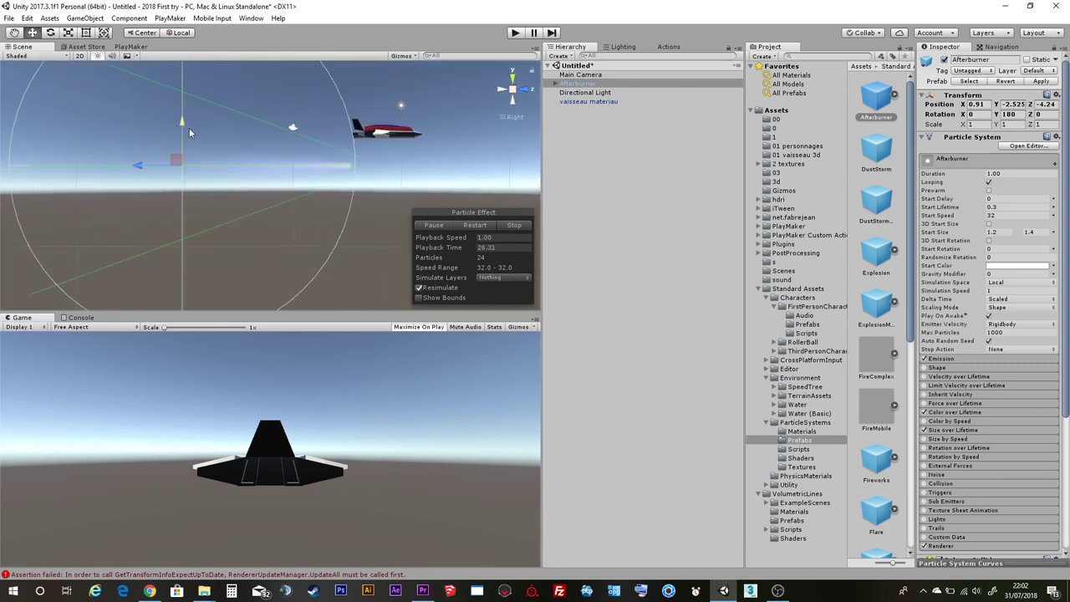
{"action": "left_click_drag", "start_coordinate": [178, 129], "coordinate": [186, 93]}
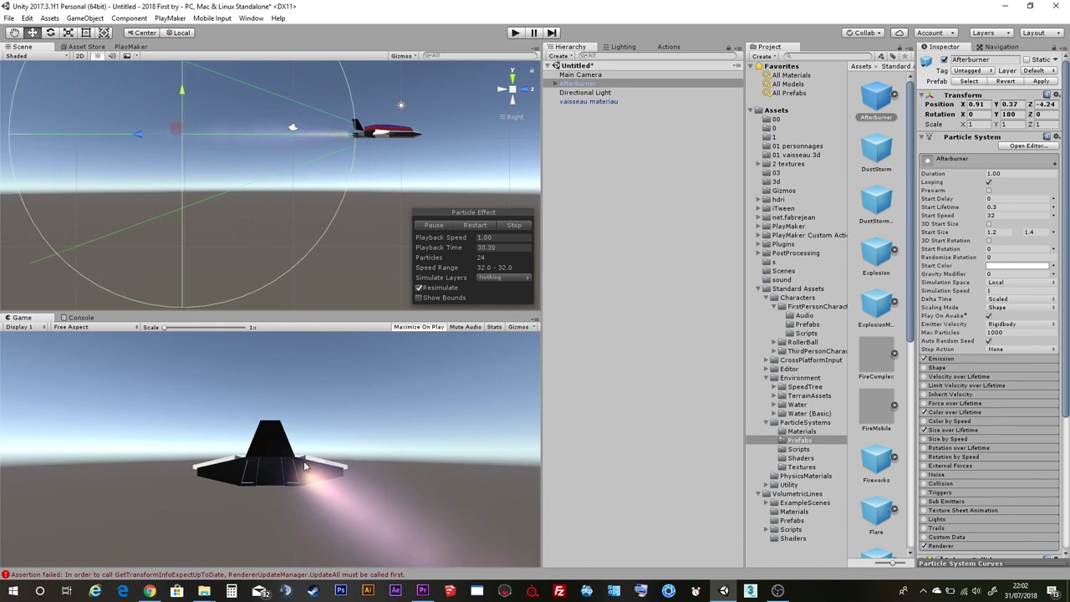
{"action": "left_click", "coordinate": [501, 90]}
{"action": "scroll", "coordinate": [230, 124], "scroll_direction": "up", "scroll_amount": 3}
{"action": "scroll", "coordinate": [227, 122], "scroll_direction": "up", "scroll_amount": 3}
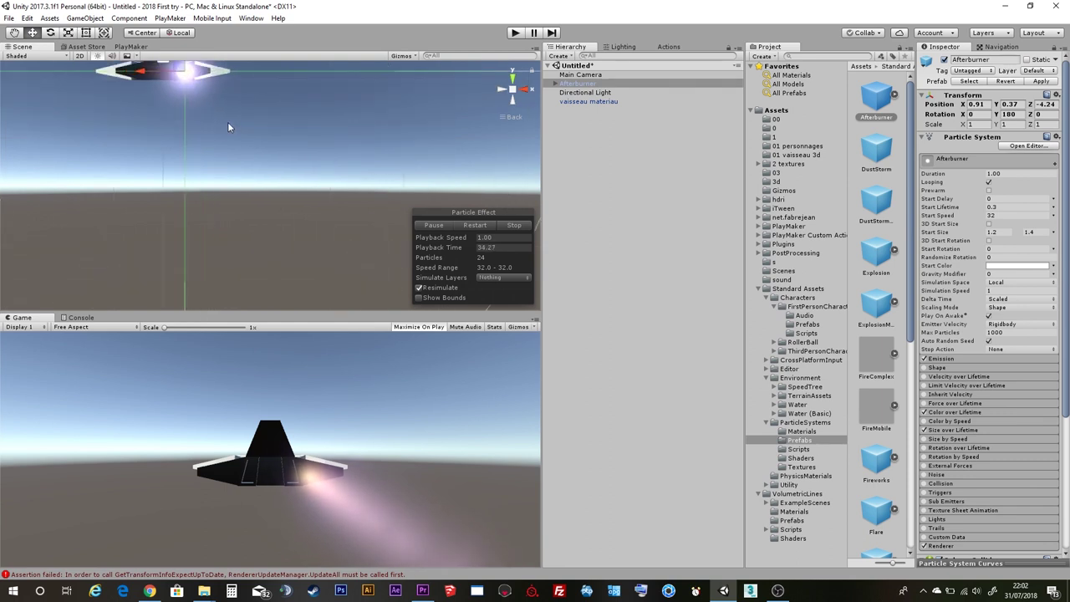
{"action": "middle_click_drag", "start_coordinate": [279, 175], "coordinate": [238, 170]}
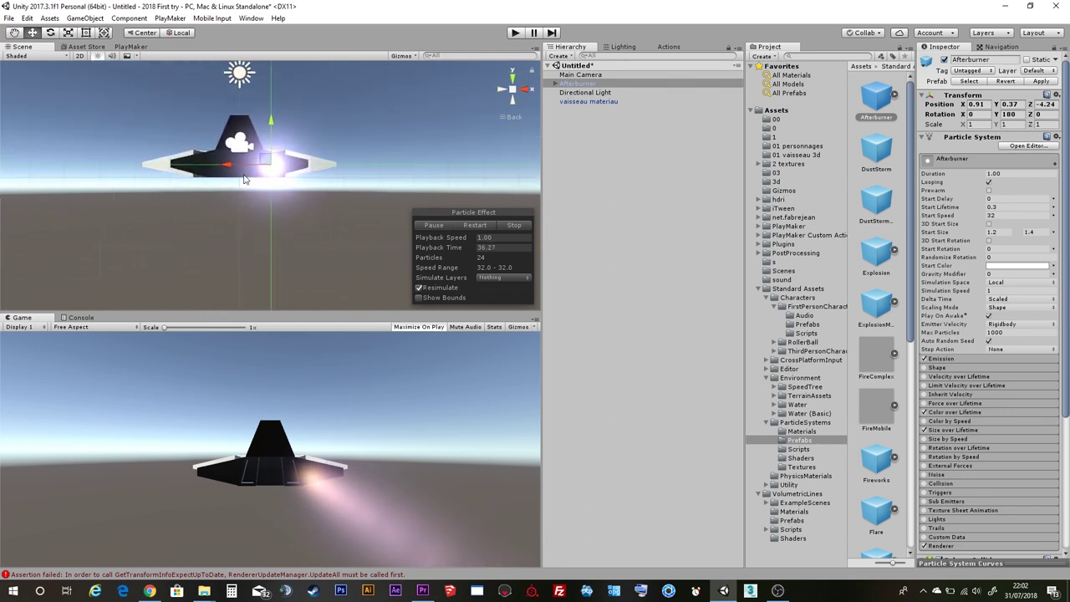
{"action": "left_click_drag", "start_coordinate": [237, 170], "coordinate": [216, 166]}
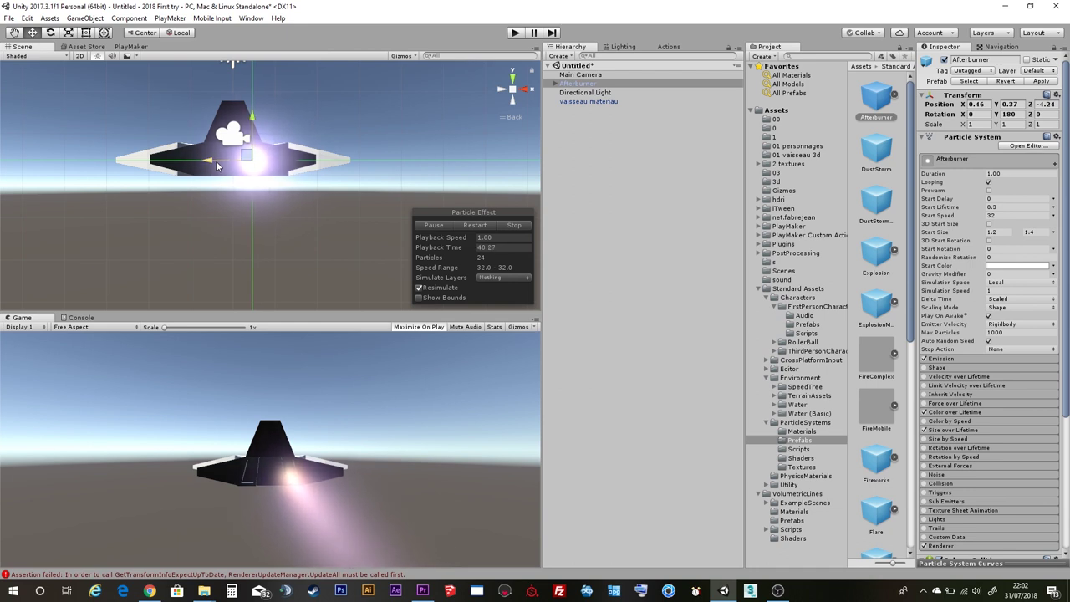
{"action": "key", "text": "ctrl+d"}
Slide Afterburner (1) along X behind the second engine, then parent both Afterburners under vaisseau materiau
{"action": "mouse_move", "coordinate": [216, 165]}
{"action": "left_mouse_down"}
{"action": "mouse_move", "coordinate": [175, 171]}
{"action": "mouse_move", "coordinate": [510, 95]}
{"action": "mouse_move", "coordinate": [336, 157]}
{"action": "mouse_move", "coordinate": [478, 102]}
{"action": "mouse_move", "coordinate": [319, 254]}
{"action": "left_mouse_up"}
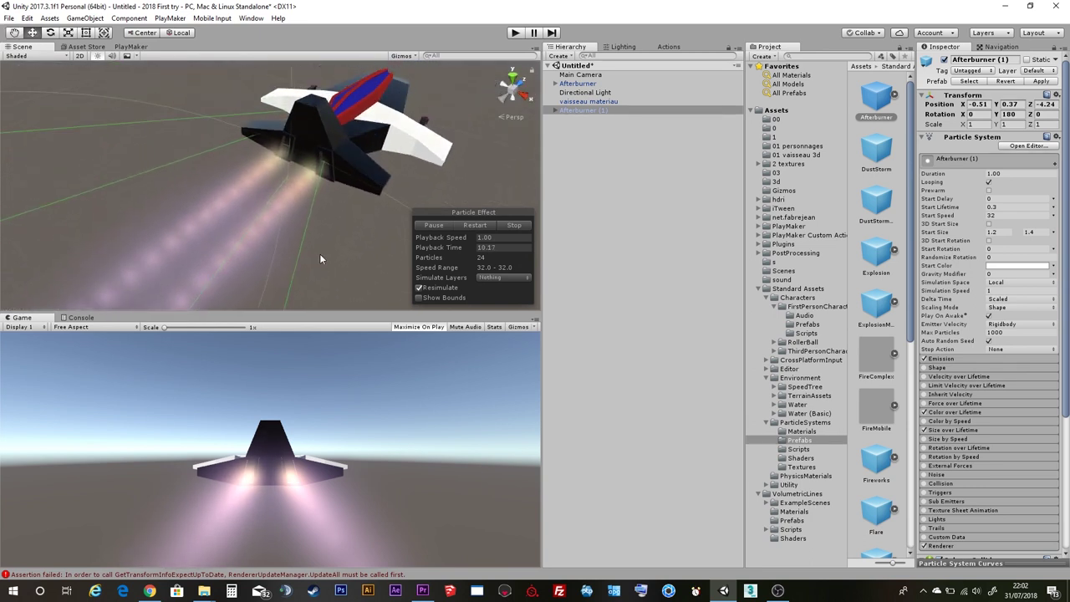
{"action": "left_click", "coordinate": [579, 85], "text": "ctrl"}
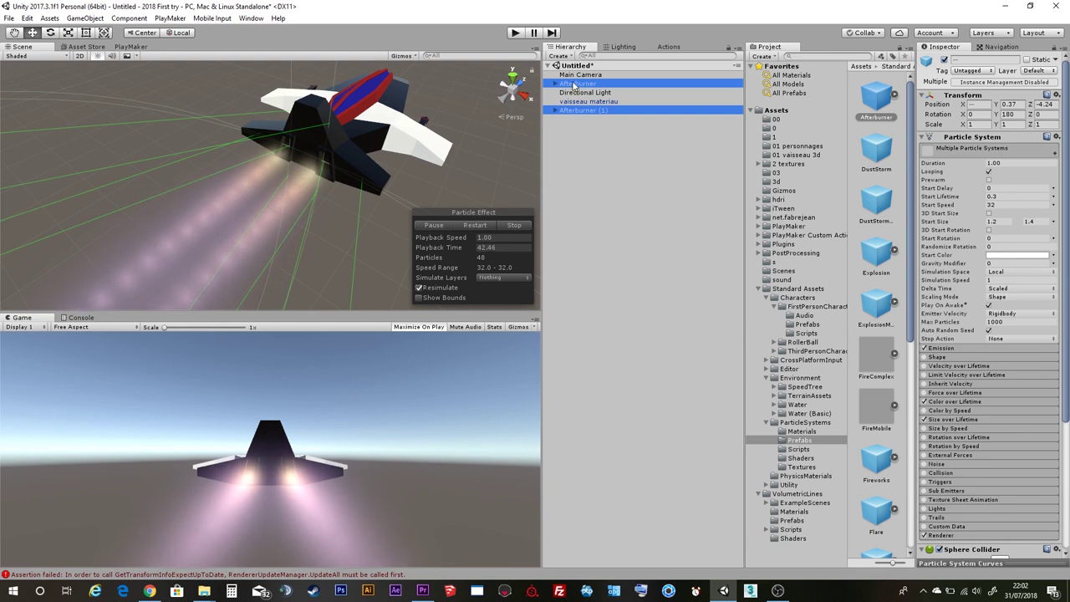
{"action": "left_click_drag", "start_coordinate": [573, 84], "coordinate": [577, 101]}
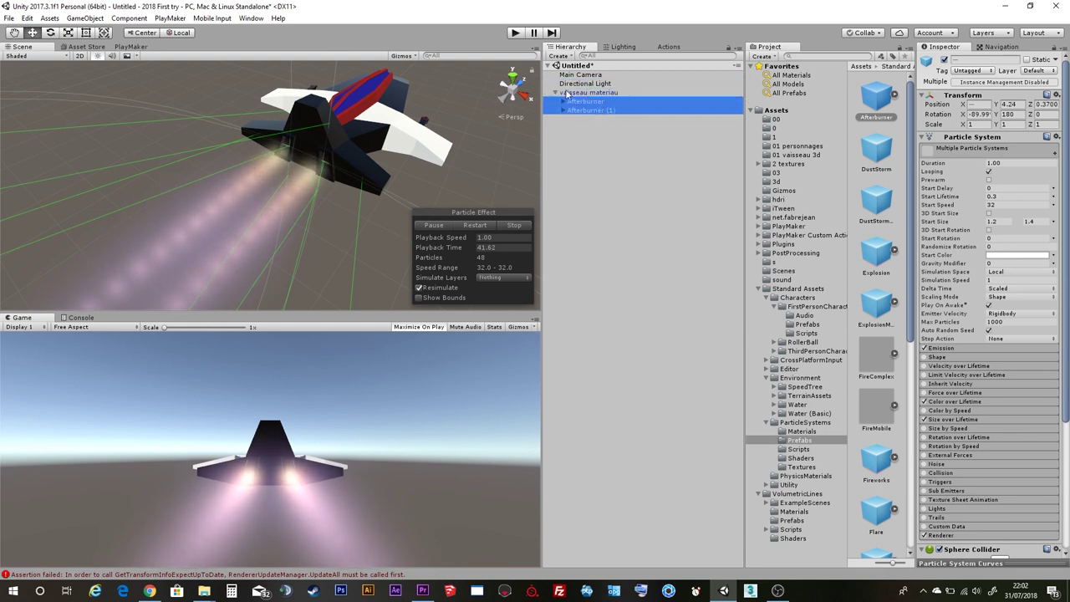
{"action": "left_click", "coordinate": [556, 93]}
Push the vaisseau materiau ship back to X -0.53, Z 5.4, away from the game camera
{"action": "left_click", "coordinate": [375, 121]}
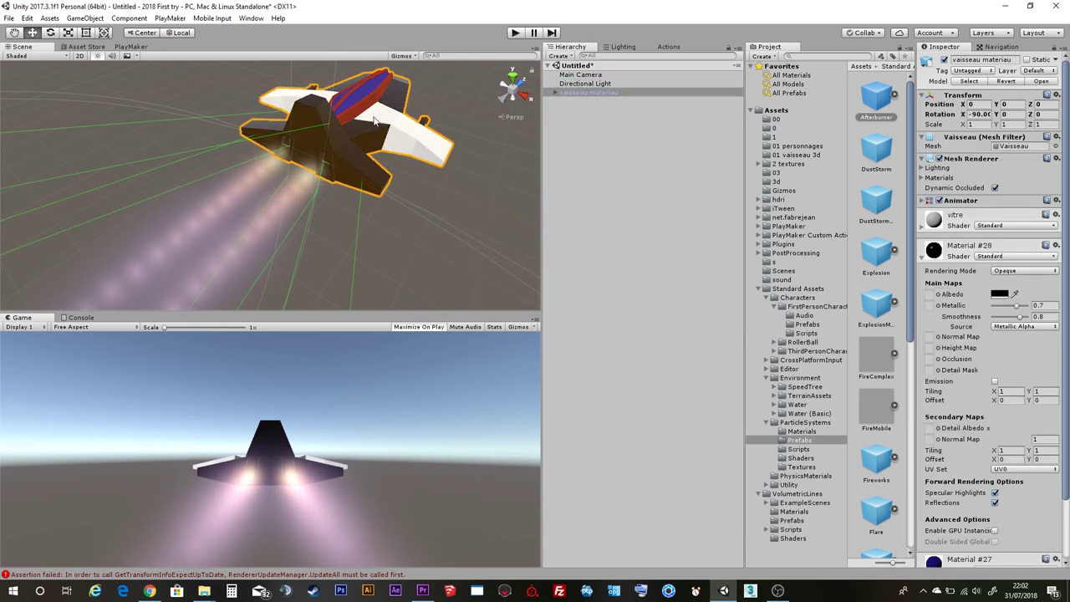
{"action": "scroll", "coordinate": [376, 121], "scroll_direction": "down", "scroll_amount": 2}
{"action": "scroll", "coordinate": [342, 146], "scroll_direction": "down", "scroll_amount": 2}
{"action": "scroll", "coordinate": [306, 171], "scroll_direction": "down", "scroll_amount": 1}
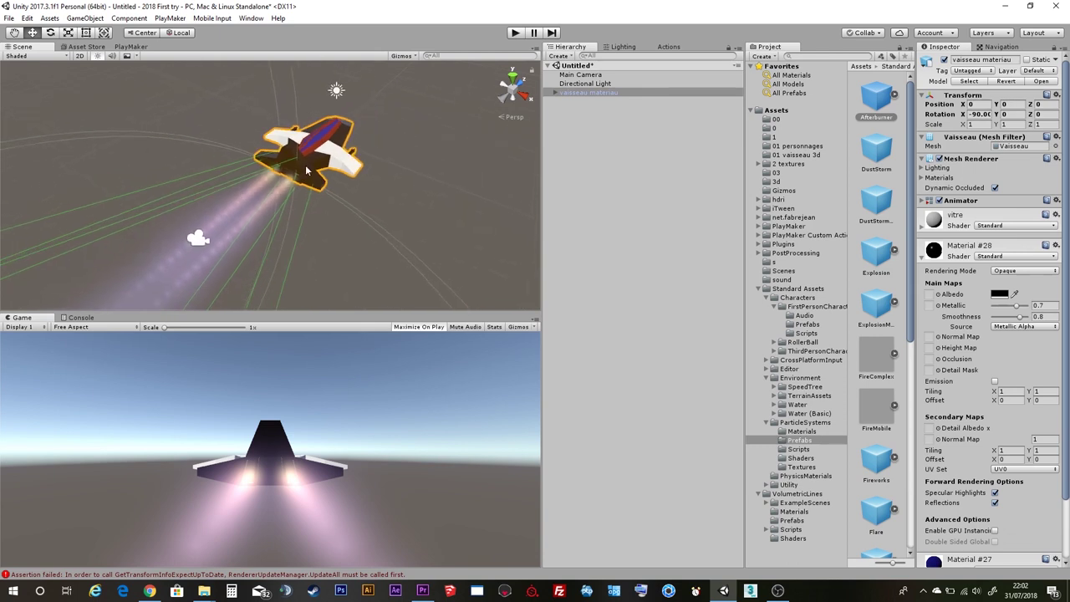
{"action": "scroll", "coordinate": [335, 148], "scroll_direction": "down", "scroll_amount": 1}
{"action": "left_click", "coordinate": [381, 191]}
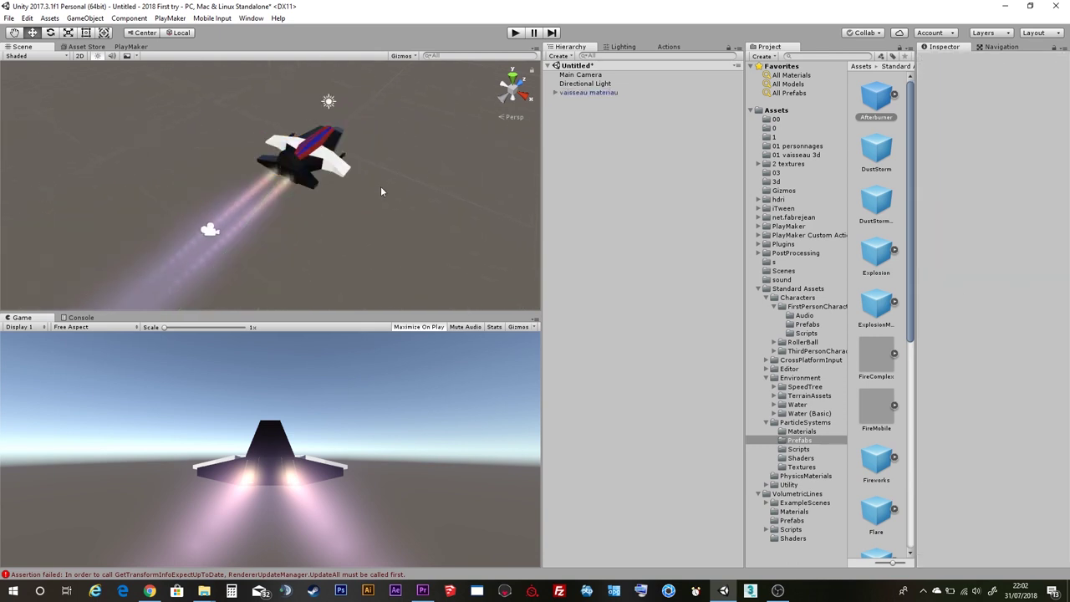
{"action": "left_click", "coordinate": [321, 148]}
{"action": "scroll", "coordinate": [324, 174], "scroll_direction": "down", "scroll_amount": 1}
{"action": "scroll", "coordinate": [324, 175], "scroll_direction": "down", "scroll_amount": 1}
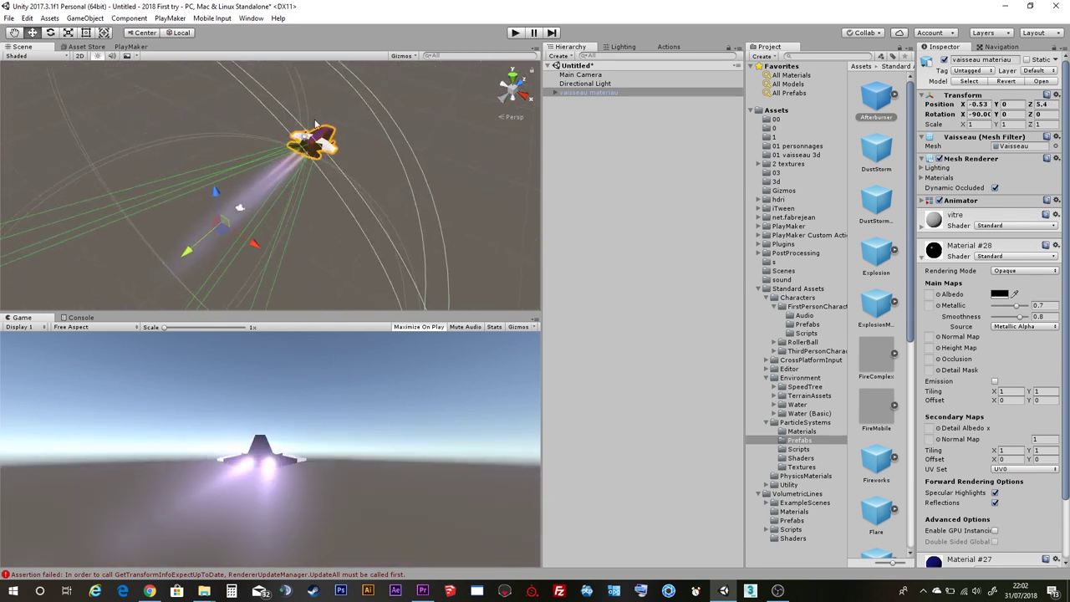
{"action": "left_click_drag", "start_coordinate": [316, 123], "coordinate": [435, 134], "text": "alt"}
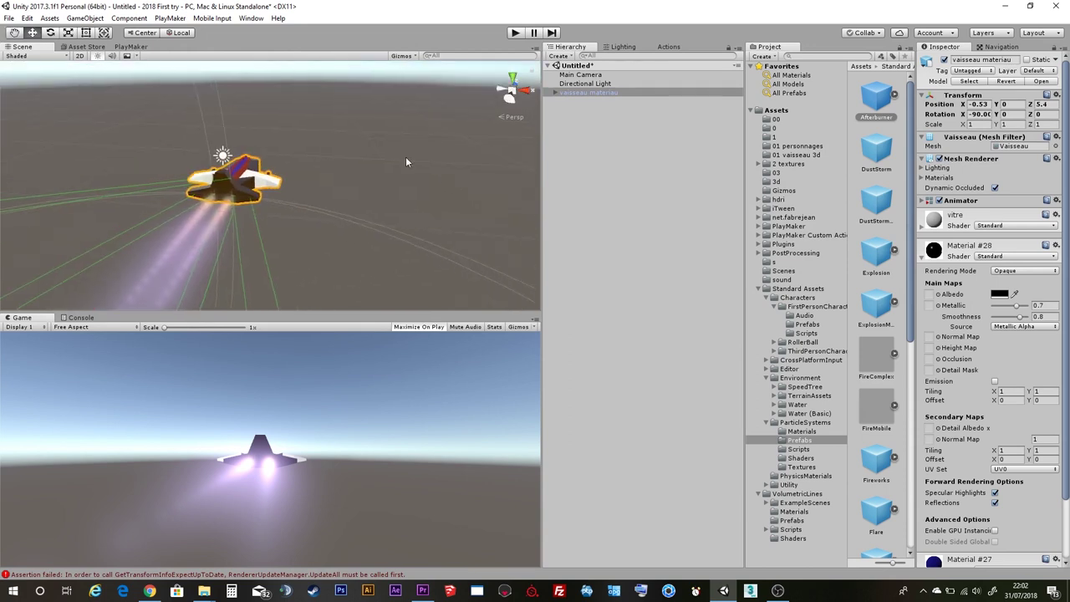
{"action": "middle_click_drag", "start_coordinate": [338, 155], "coordinate": [439, 203]}
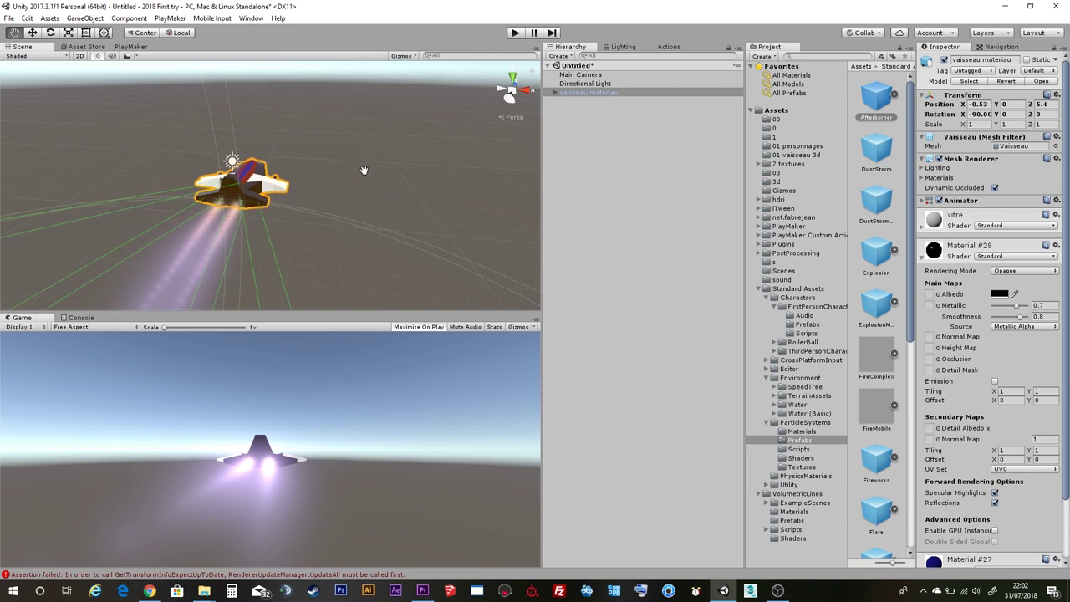